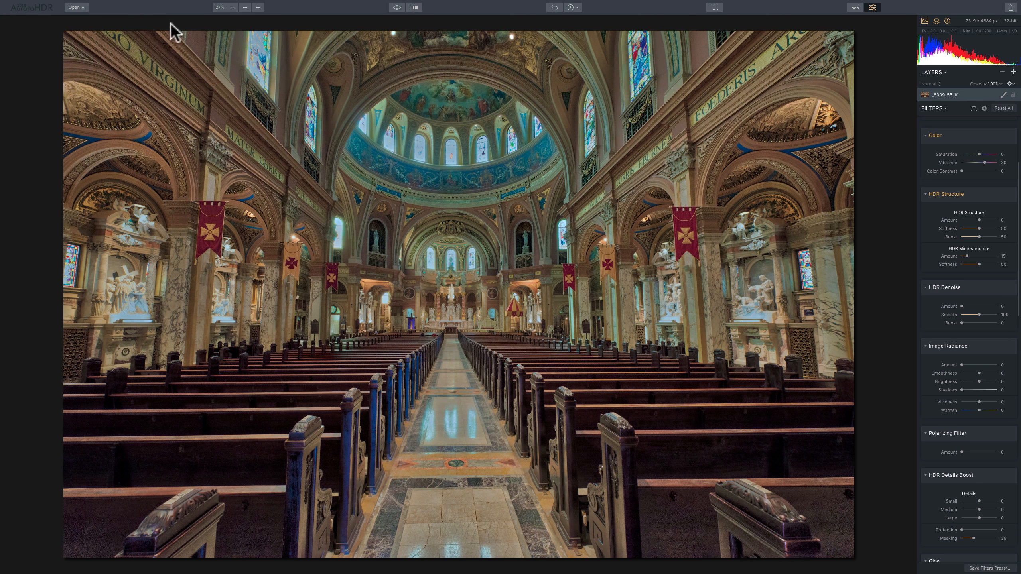
- Try HDR Denoise with Smooth at 200 and Boost at 100 while Amount stays 0, and reset the filter
{"action": "left_click", "coordinate": [227, 7]}
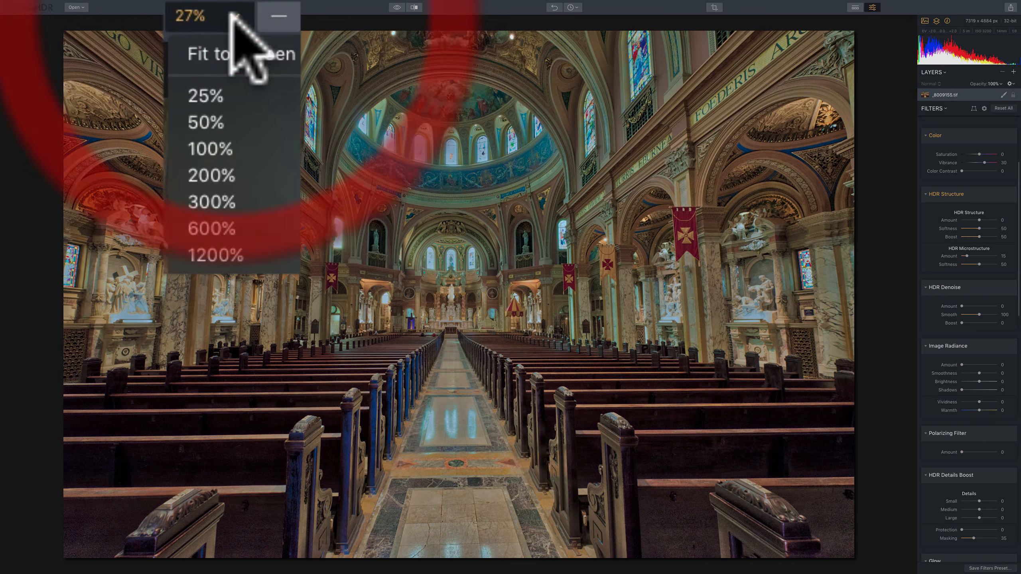
{"action": "left_click", "coordinate": [225, 146]}
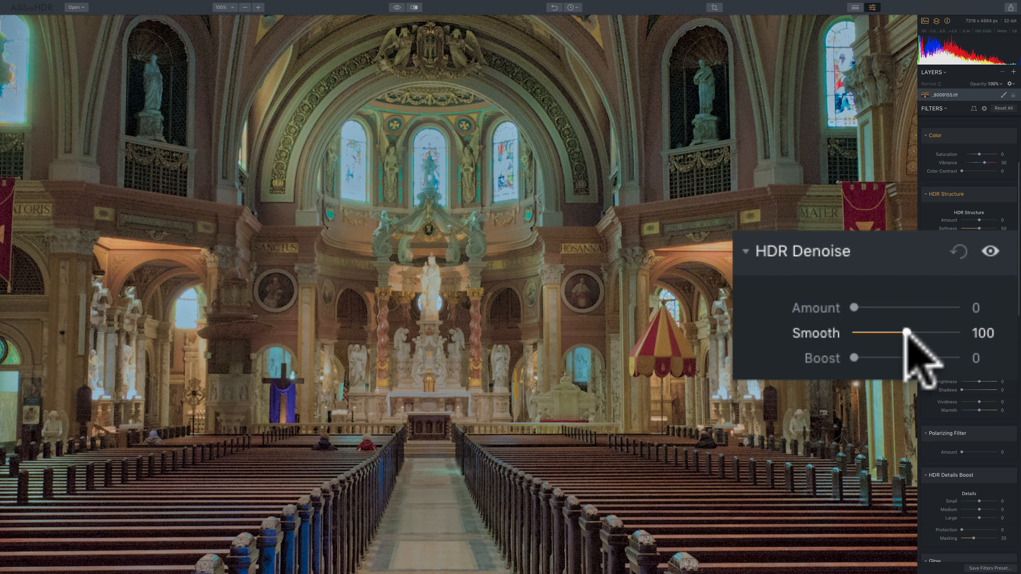
{"action": "left_click_drag", "start_coordinate": [906, 332], "coordinate": [973, 334]}
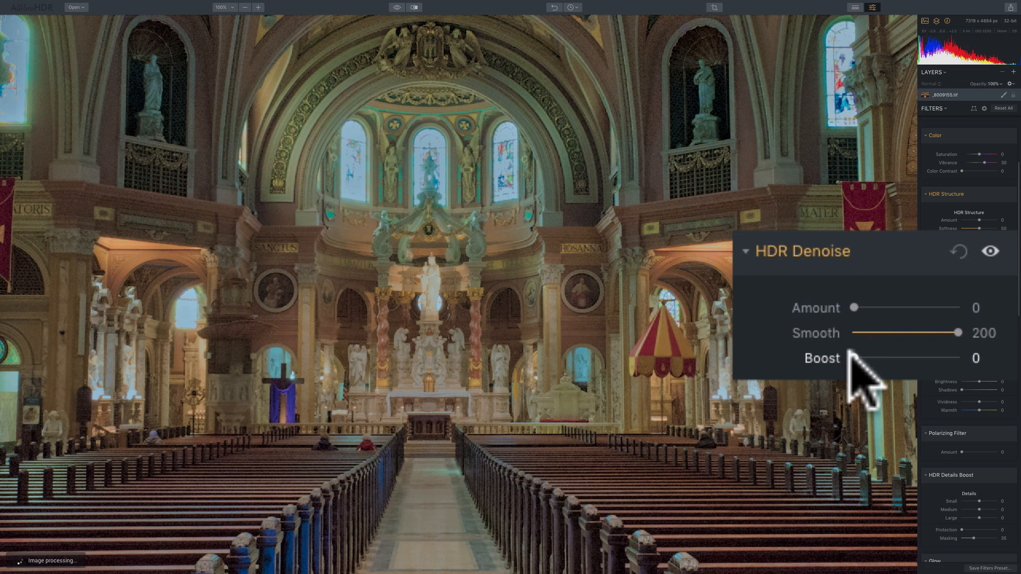
{"action": "left_click_drag", "start_coordinate": [854, 357], "coordinate": [963, 358]}
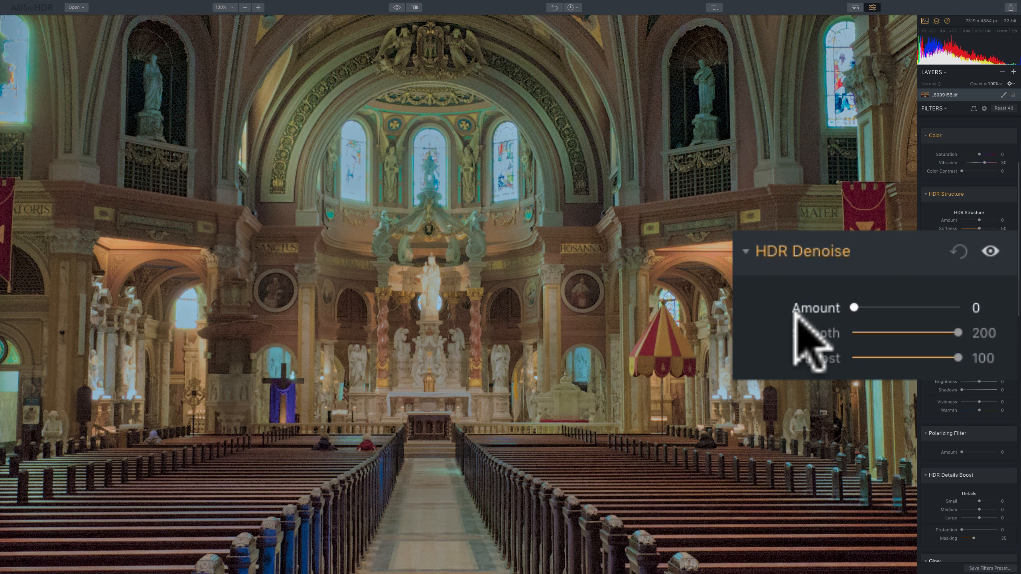
{"action": "left_click", "coordinate": [958, 251]}
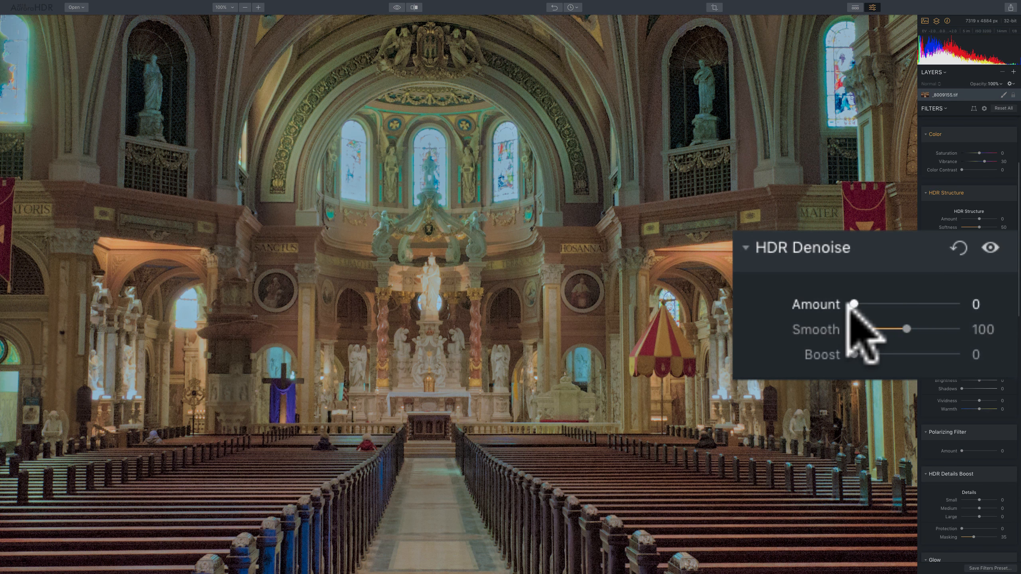
- Test HDR Denoise Amount at 14, 26, 57 and 17, and settle on 50
{"action": "mouse_move", "coordinate": [852, 304]}
{"action": "left_mouse_down"}
{"action": "mouse_move", "coordinate": [966, 303]}
{"action": "mouse_move", "coordinate": [867, 303]}
{"action": "left_mouse_up"}
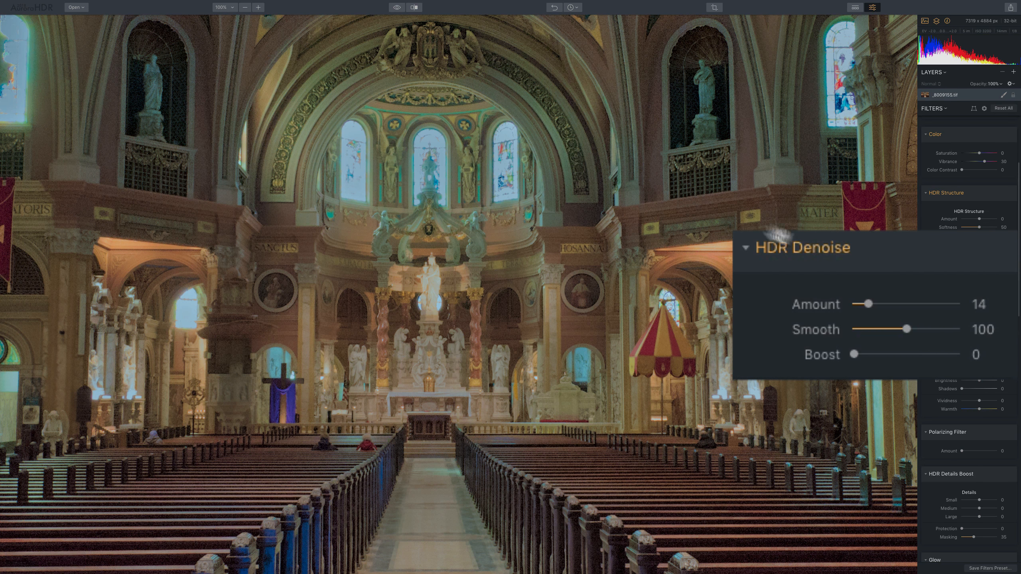
{"action": "left_click", "coordinate": [879, 304]}
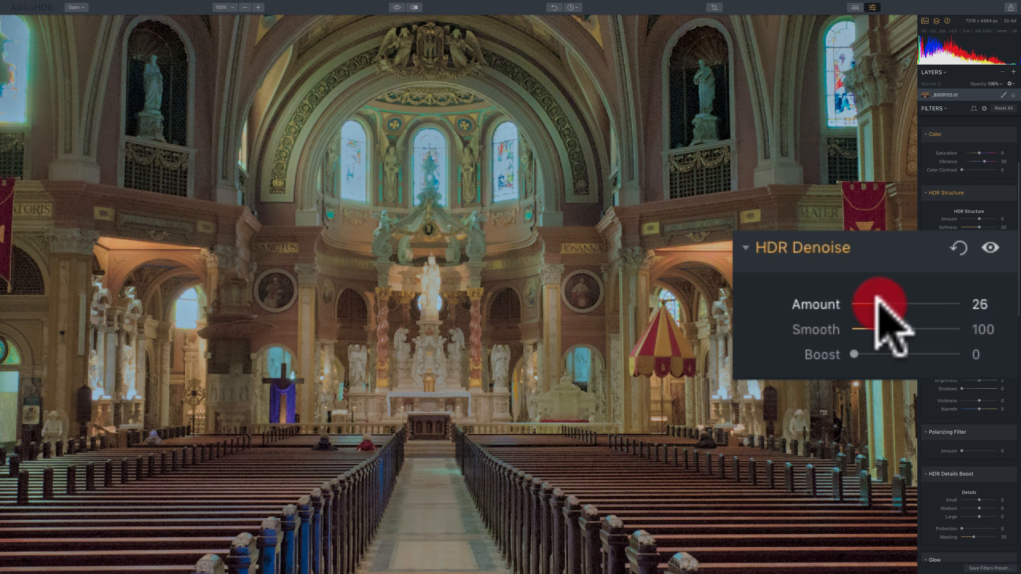
{"action": "left_click_drag", "start_coordinate": [879, 304], "coordinate": [914, 304]}
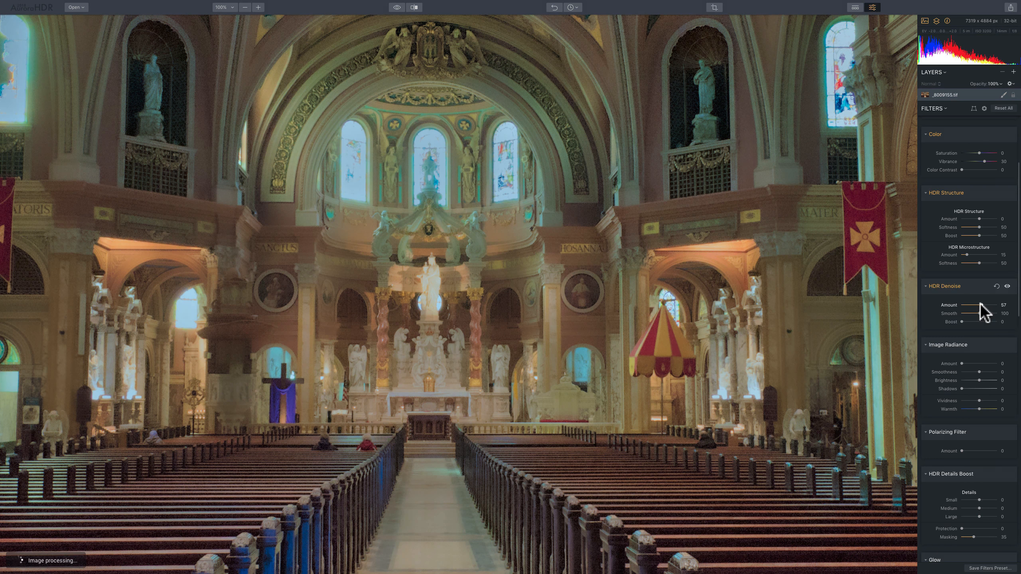
{"action": "mouse_move", "coordinate": [980, 304]}
{"action": "left_mouse_down"}
{"action": "mouse_move", "coordinate": [992, 305]}
{"action": "mouse_move", "coordinate": [960, 306]}
{"action": "mouse_move", "coordinate": [1007, 305]}
{"action": "mouse_move", "coordinate": [968, 306]}
{"action": "left_mouse_up"}
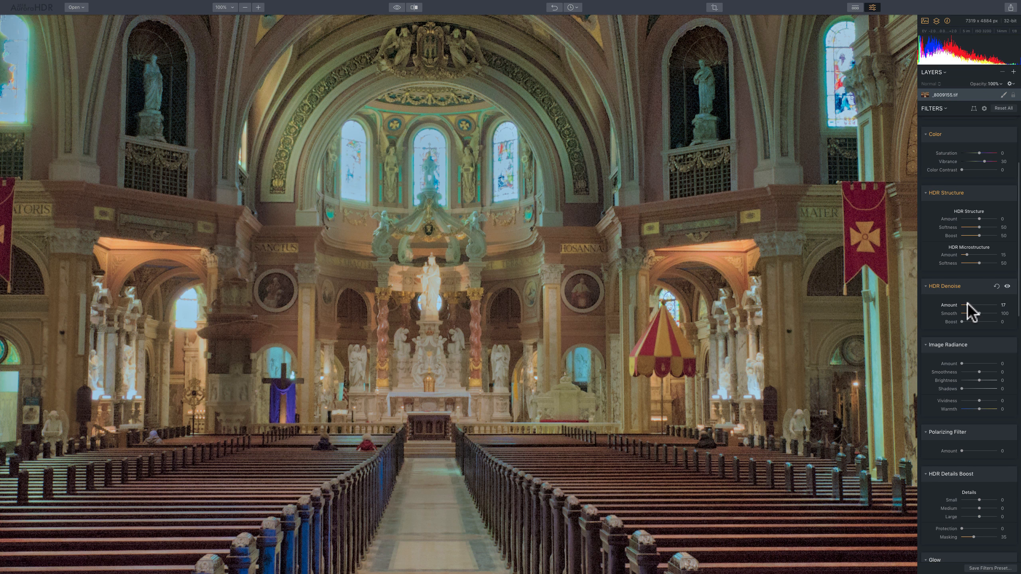
{"action": "left_click_drag", "start_coordinate": [968, 305], "coordinate": [980, 305]}
- Try different HDR Denoise Smooth levels, including its default of 100, and bring it down to 33
{"action": "left_click_drag", "start_coordinate": [983, 314], "coordinate": [994, 313]}
{"action": "left_click_drag", "start_coordinate": [979, 313], "coordinate": [977, 313]}
{"action": "left_click", "coordinate": [946, 315]}
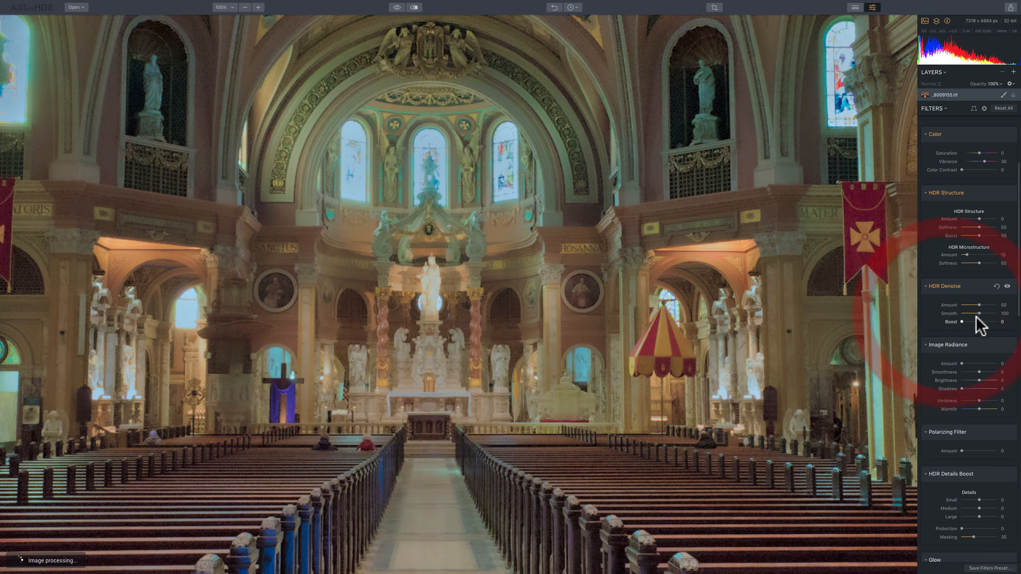
{"action": "left_click_drag", "start_coordinate": [980, 313], "coordinate": [969, 314]}
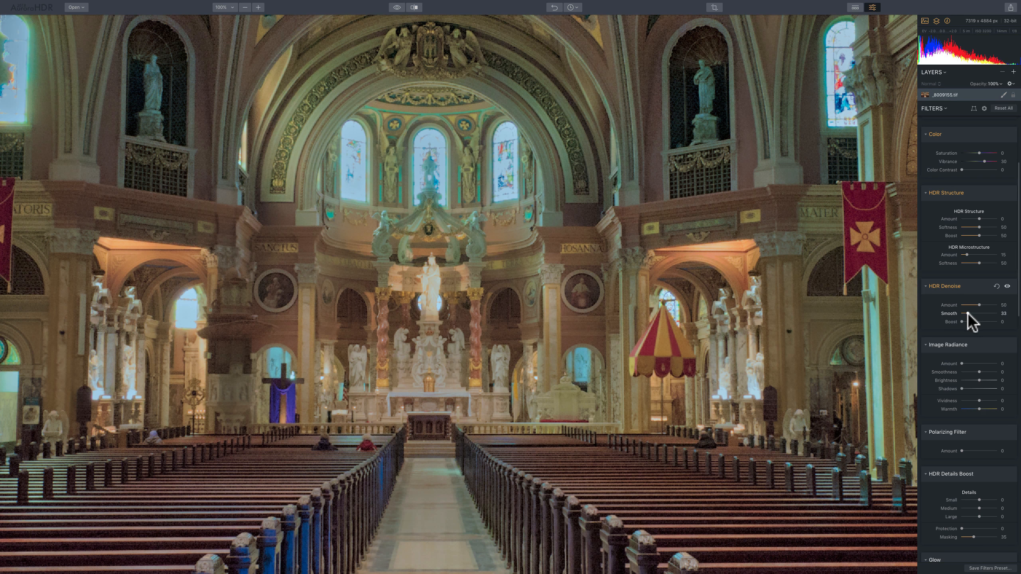
- Fine-tune HDR Denoise by trying lower Smooth and higher Amount values, ending with Smooth at 133 and Amount at 50
{"action": "left_click_drag", "start_coordinate": [972, 315], "coordinate": [974, 313]}
{"action": "left_click", "coordinate": [981, 303]}
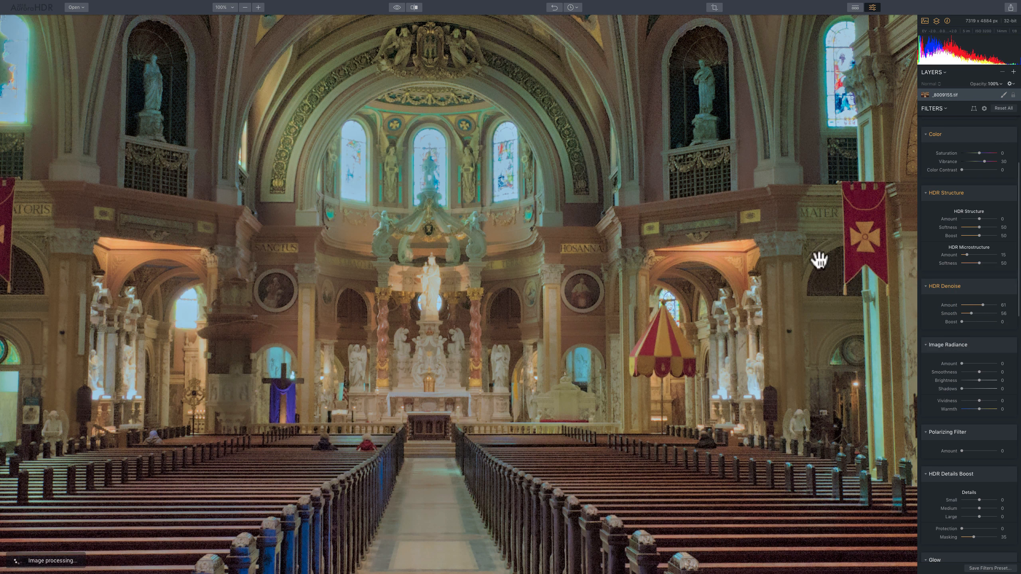
{"action": "left_click_drag", "start_coordinate": [970, 314], "coordinate": [971, 312]}
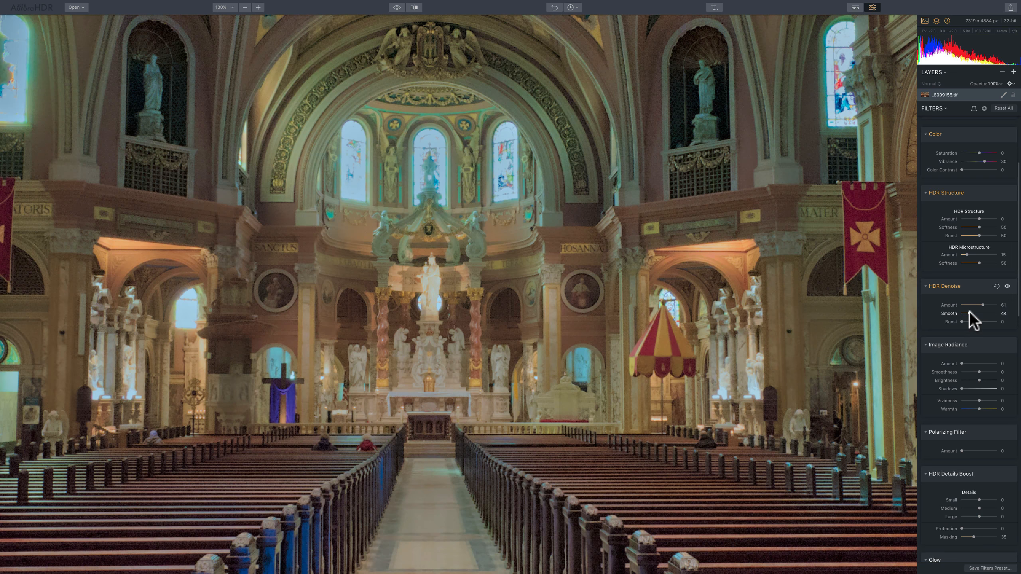
{"action": "left_click", "coordinate": [972, 312]}
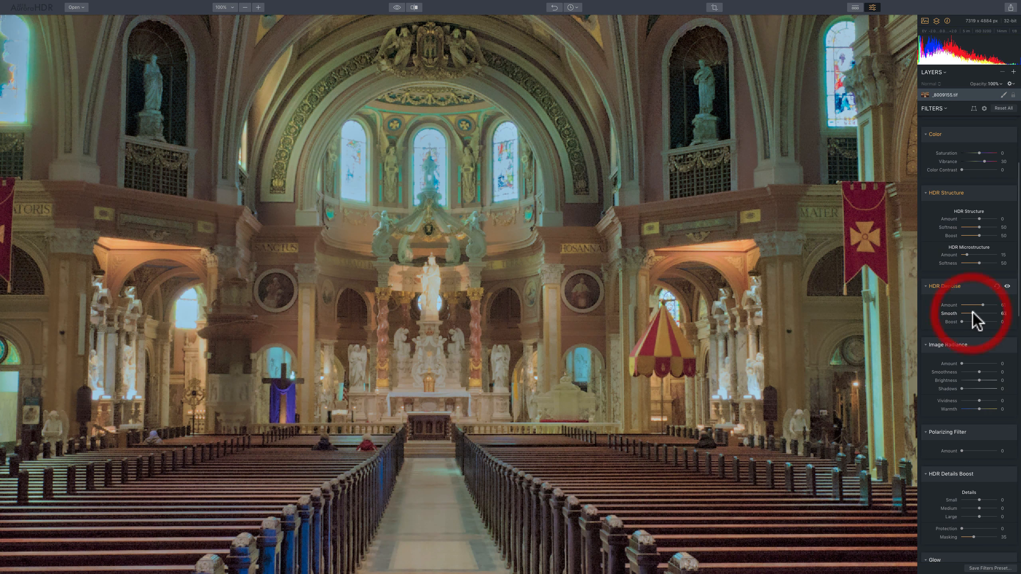
{"action": "left_click_drag", "start_coordinate": [972, 313], "coordinate": [984, 310]}
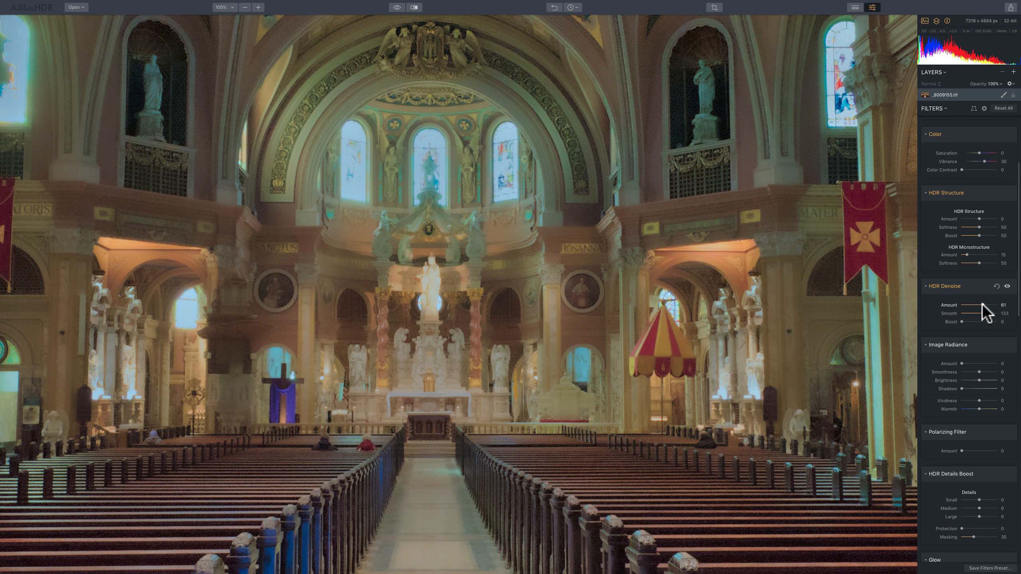
{"action": "left_click_drag", "start_coordinate": [984, 302], "coordinate": [980, 308]}
- Try HDR Denoise Boost at 100 and at 48, and return it to 0
{"action": "left_click_drag", "start_coordinate": [961, 322], "coordinate": [1010, 338]}
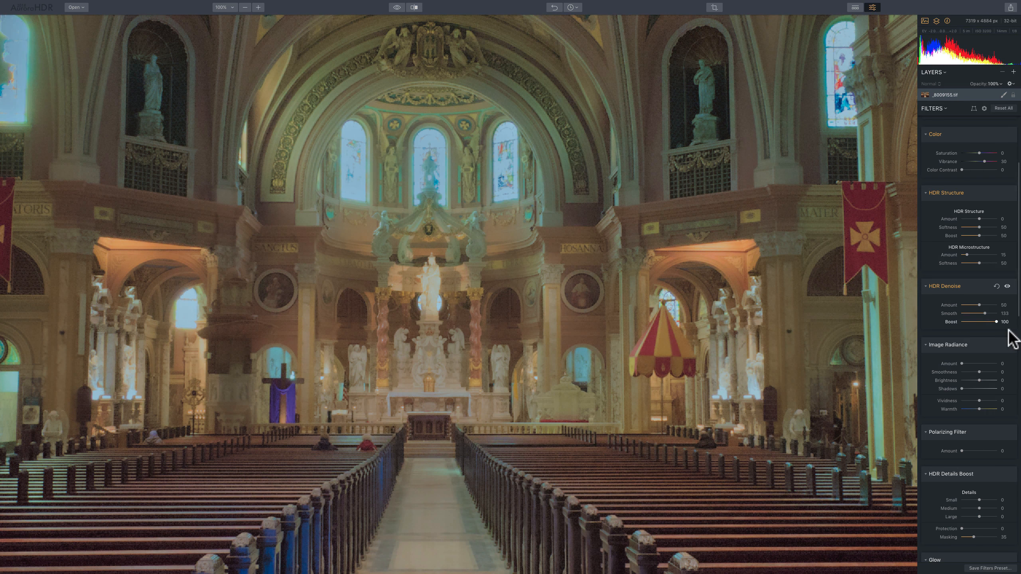
{"action": "left_click", "coordinate": [1003, 338]}
{"action": "left_click", "coordinate": [1017, 326]}
{"action": "left_click_drag", "start_coordinate": [1019, 324], "coordinate": [978, 324]}
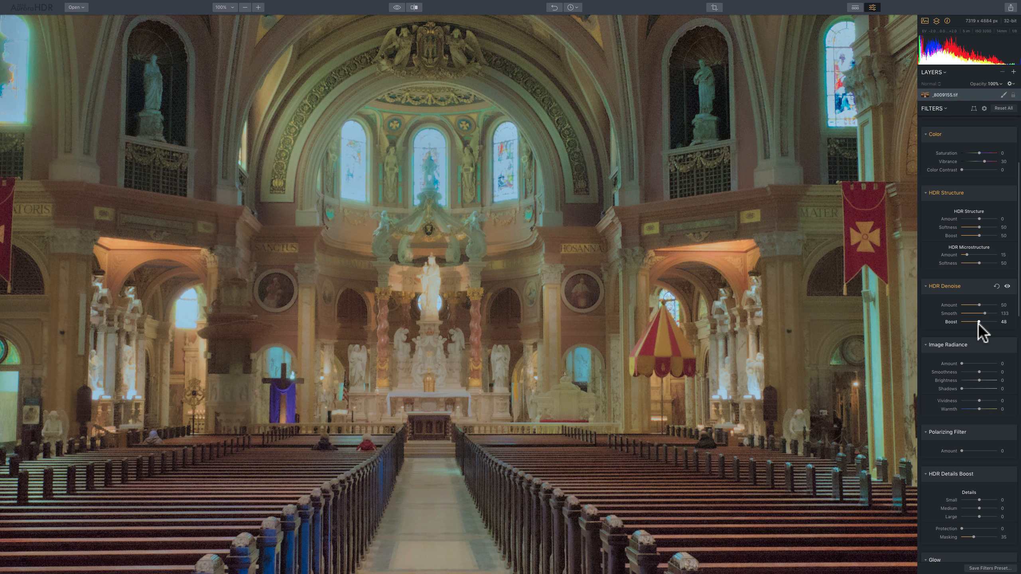
{"action": "mouse_move", "coordinate": [979, 322]}
{"action": "left_mouse_down"}
{"action": "mouse_move", "coordinate": [961, 322]}
{"action": "mouse_move", "coordinate": [973, 304]}
{"action": "left_mouse_up"}
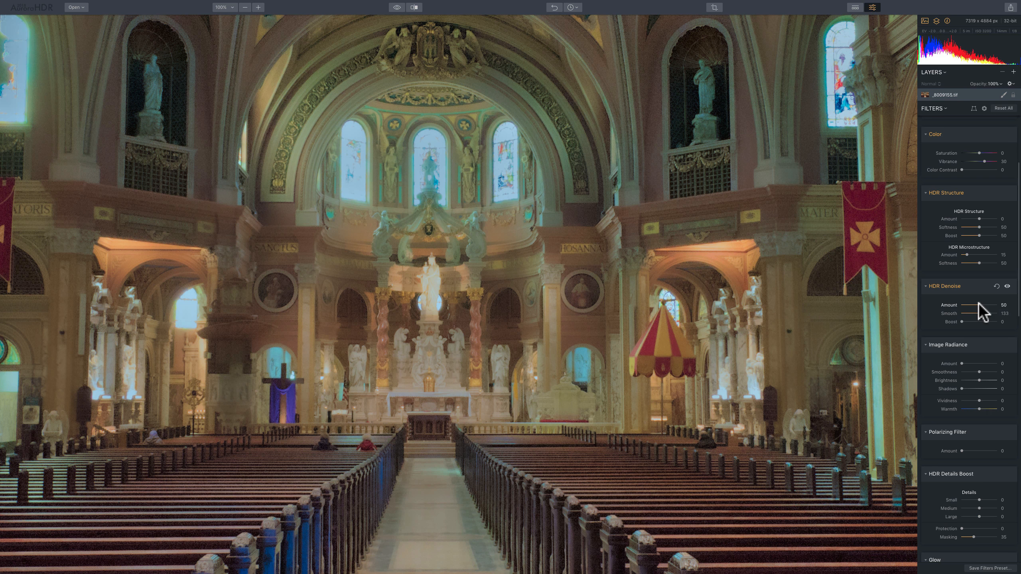
- Compare HDR Denoise Smooth at 61, settle on 131, and set Boost to 13, checking the whole photo fitted to screen
{"action": "left_click_drag", "start_coordinate": [984, 314], "coordinate": [981, 314]}
{"action": "left_click_drag", "start_coordinate": [984, 314], "coordinate": [973, 315]}
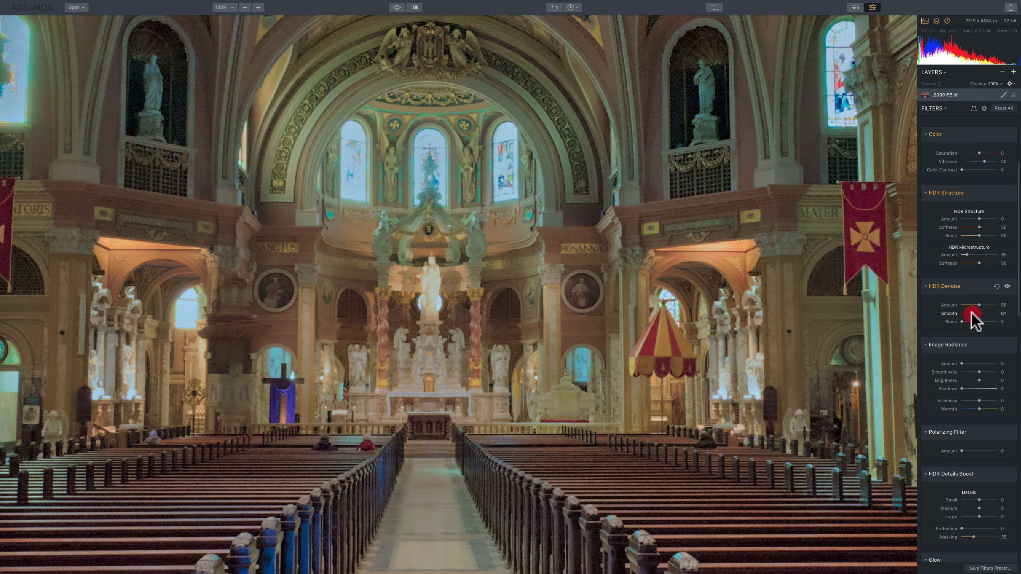
{"action": "left_click_drag", "start_coordinate": [972, 316], "coordinate": [983, 316]}
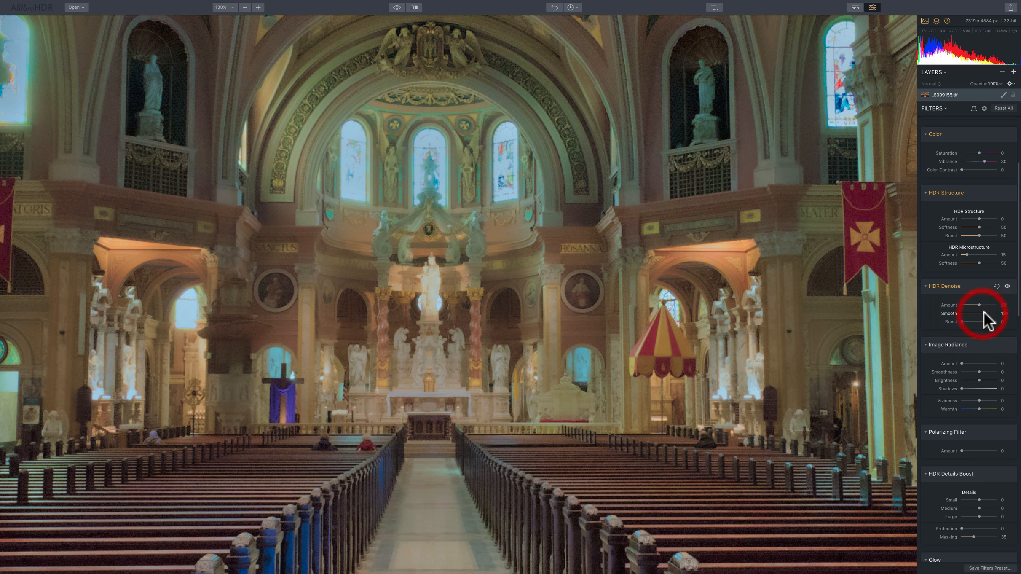
{"action": "mouse_move", "coordinate": [962, 322]}
{"action": "left_mouse_down"}
{"action": "mouse_move", "coordinate": [973, 322]}
{"action": "mouse_move", "coordinate": [964, 323]}
{"action": "left_mouse_up"}
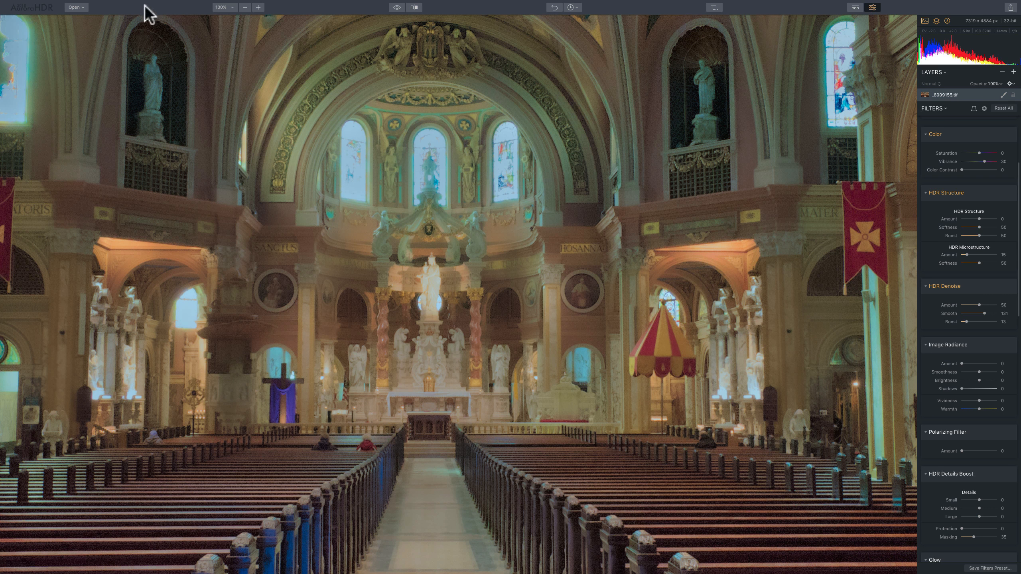
{"action": "left_click", "coordinate": [232, 8]}
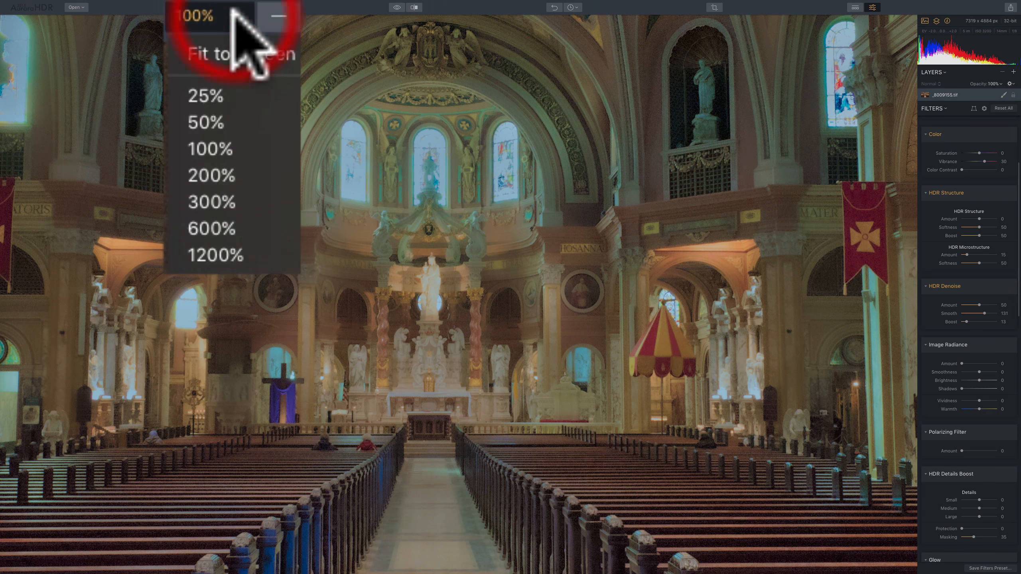
{"action": "left_click", "coordinate": [239, 52]}
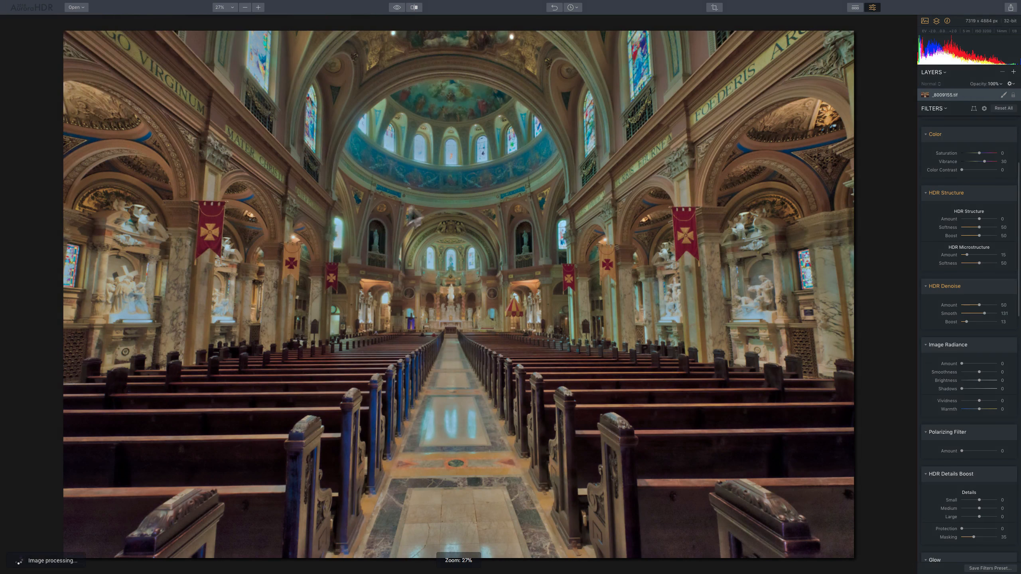